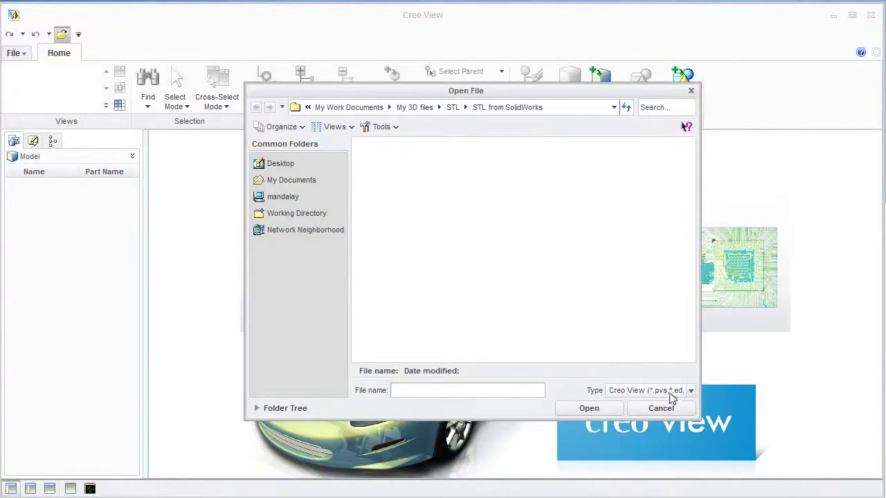
- List the Open File dialog's file types, such as IGES, STEP and All Files
click(690, 392)
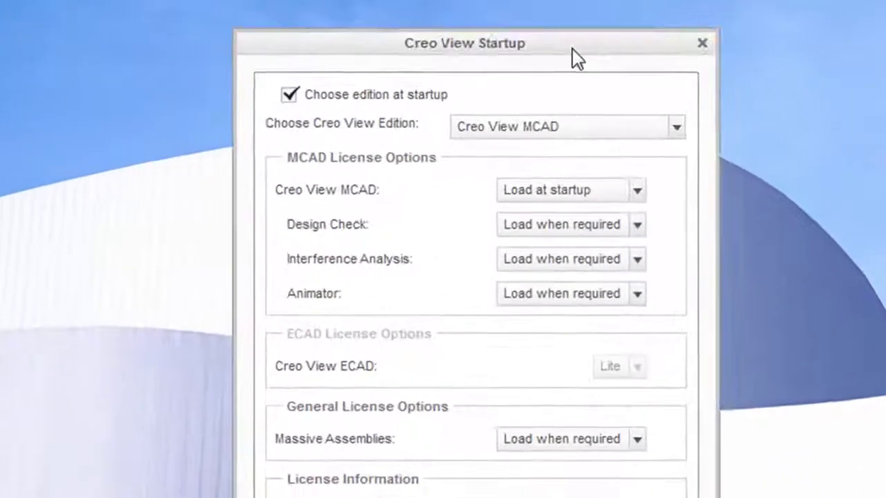
- Choose the Creo View MCAD edition for this session
click(676, 128)
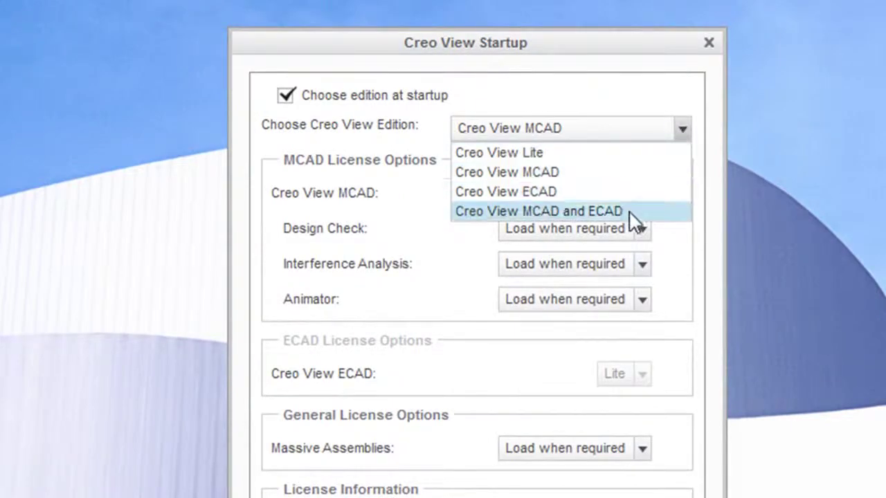
click(631, 173)
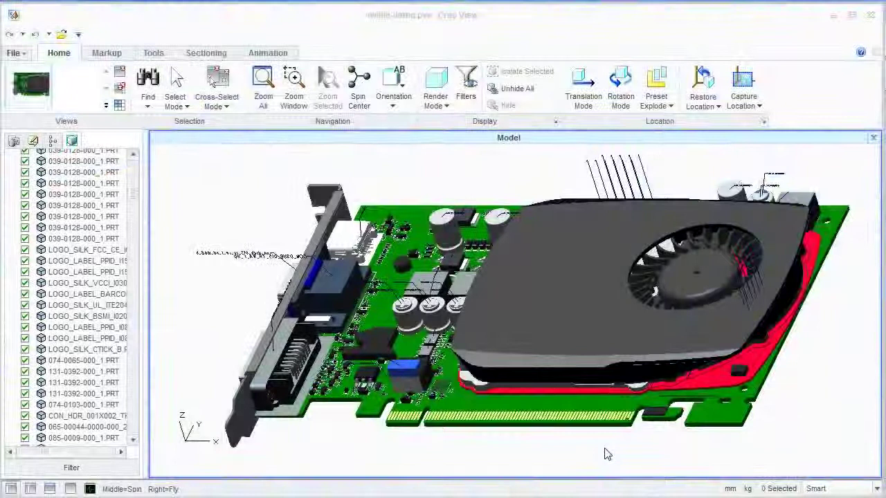
- Cycle the card through ISO 2, Top, Bottom, Left and Front views, ending at ISO 1
click(392, 103)
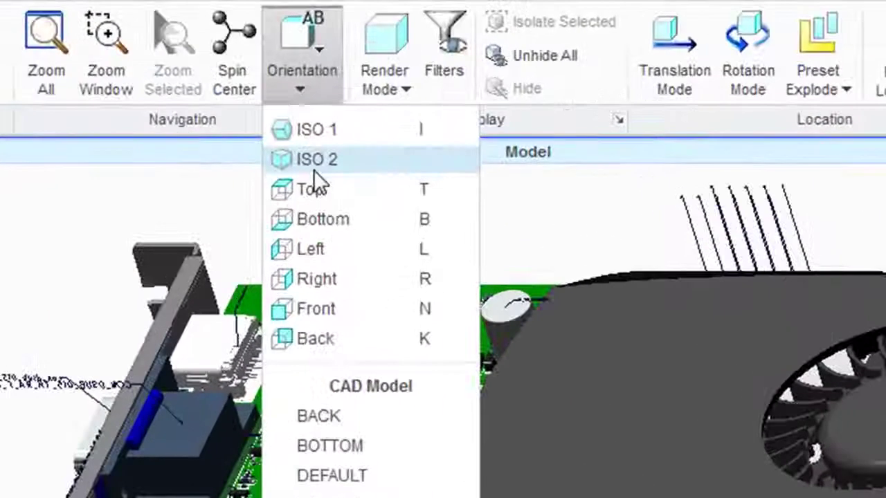
click(398, 142)
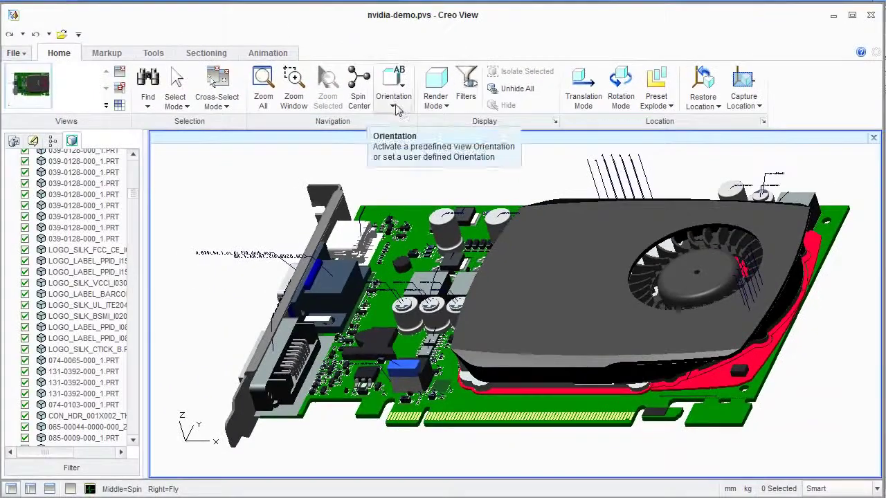
click(393, 108)
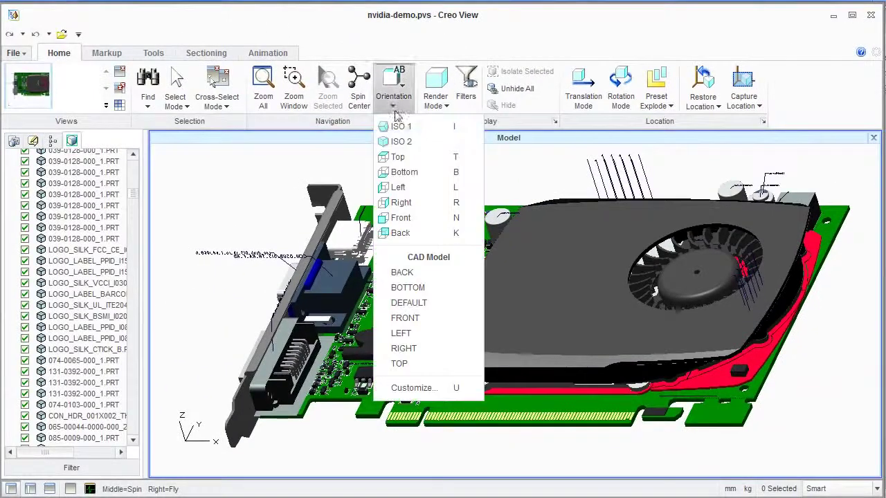
click(400, 158)
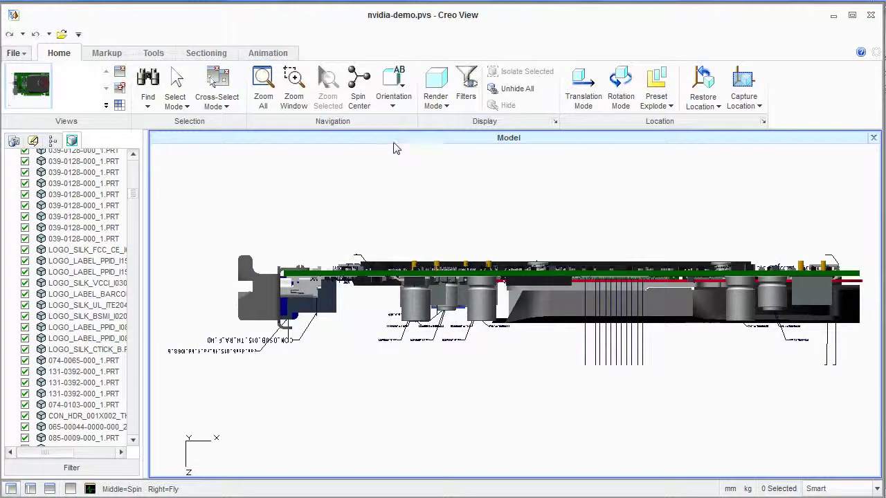
click(392, 108)
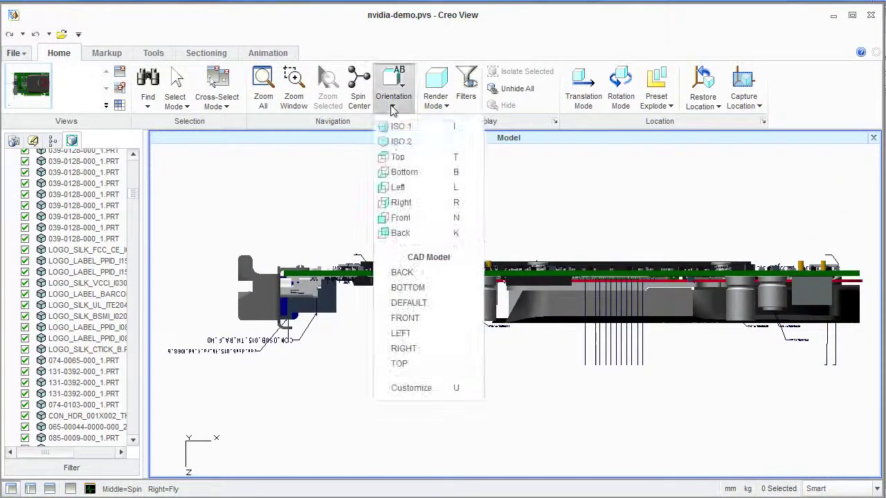
click(400, 173)
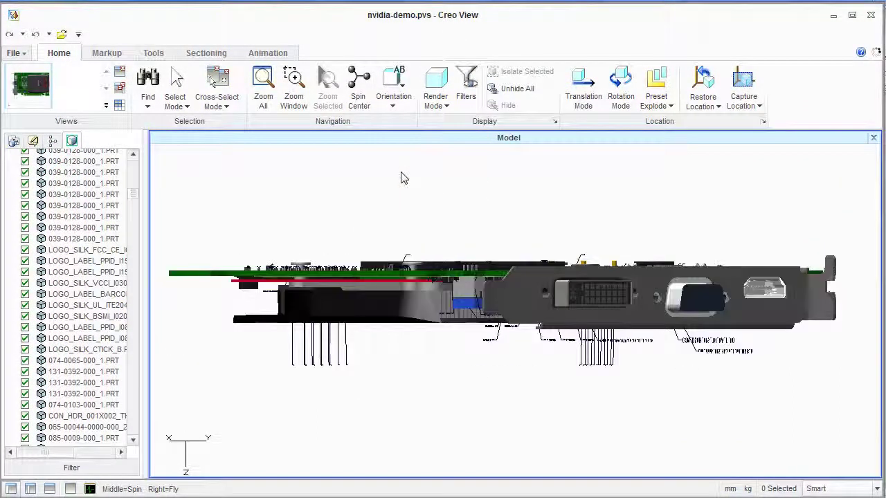
click(394, 111)
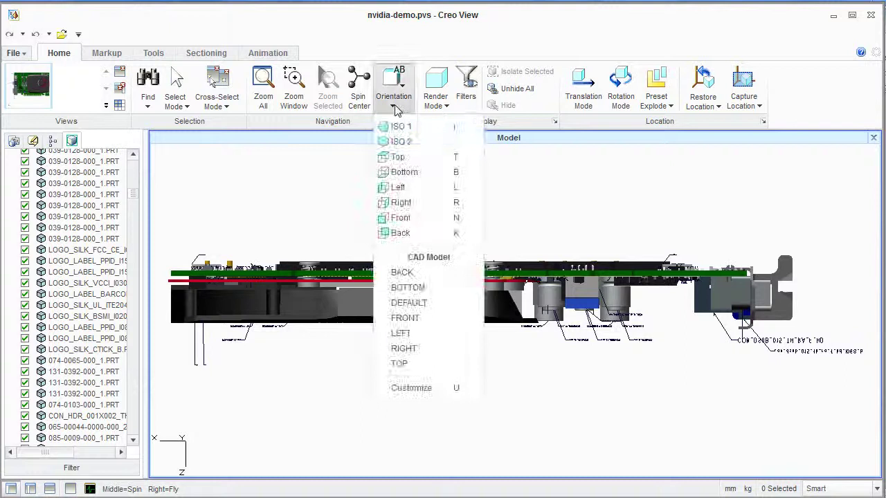
click(395, 188)
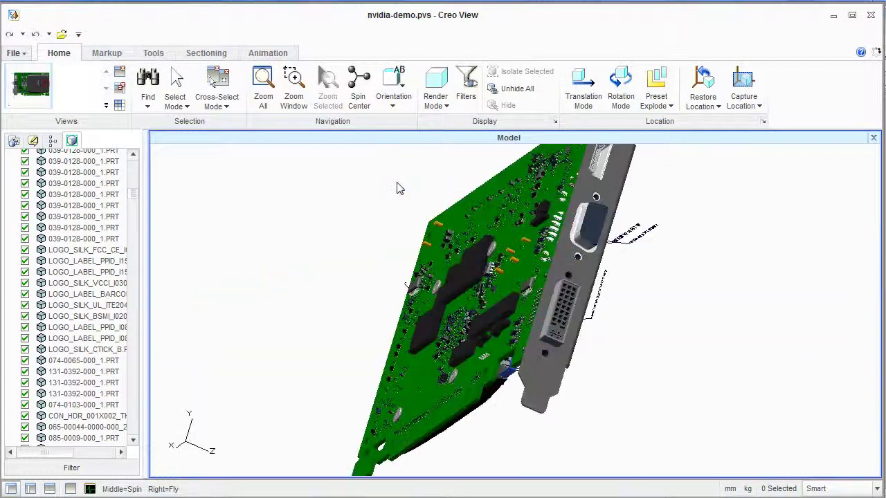
click(394, 110)
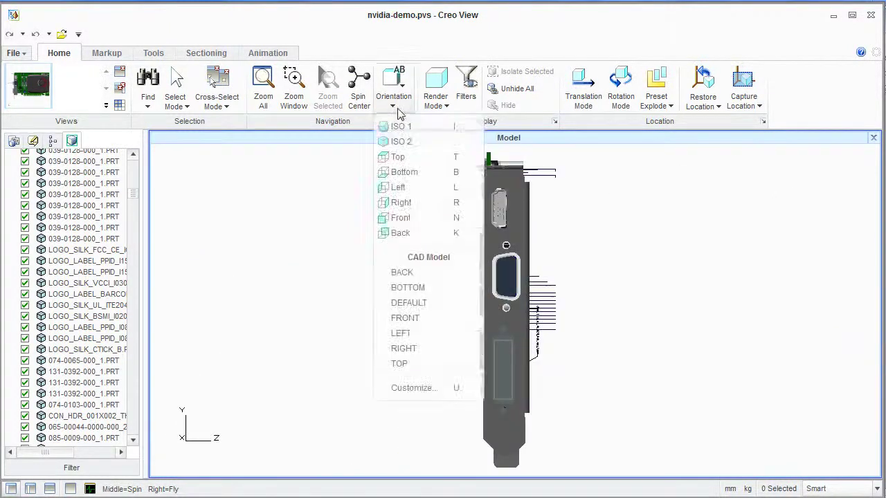
click(403, 220)
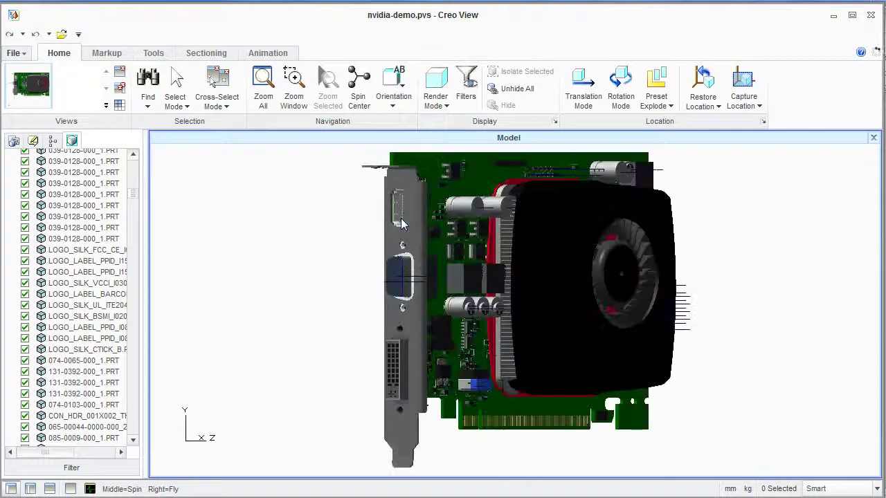
click(395, 111)
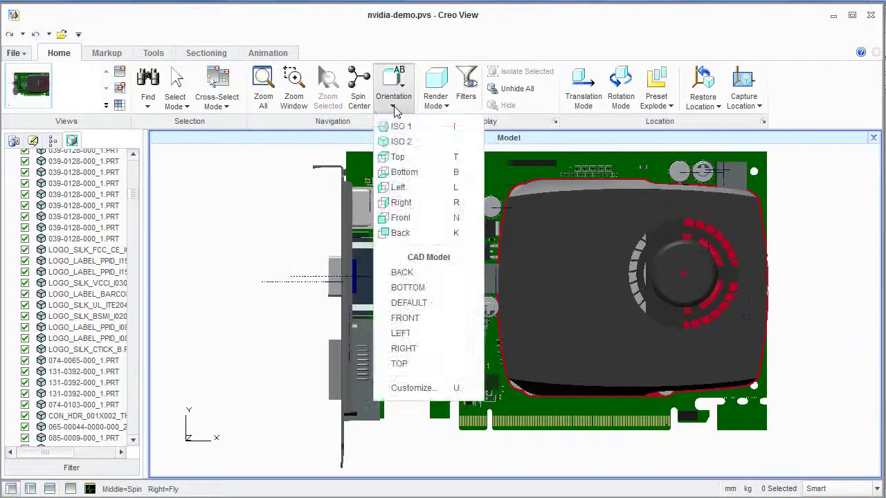
click(402, 126)
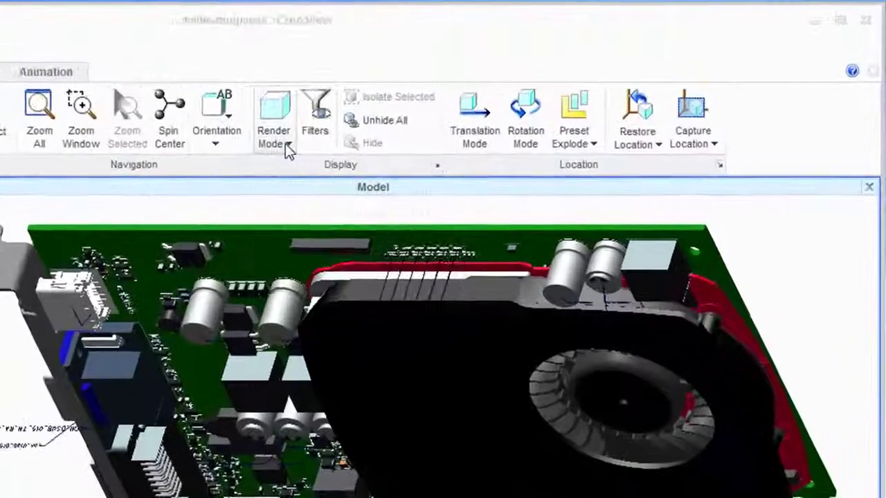
- Render the card Shaded with Edges, Hidden Line, Wireframe and Mesh, then plain Shaded again
click(285, 143)
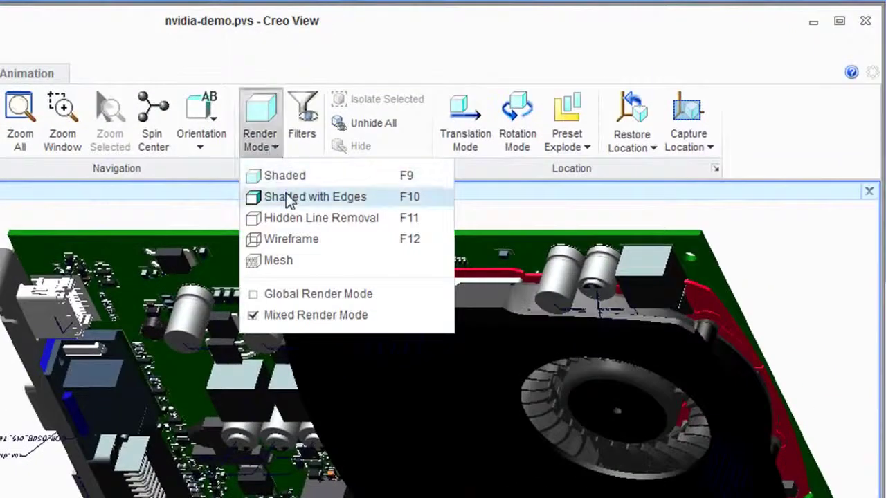
click(300, 192)
click(274, 147)
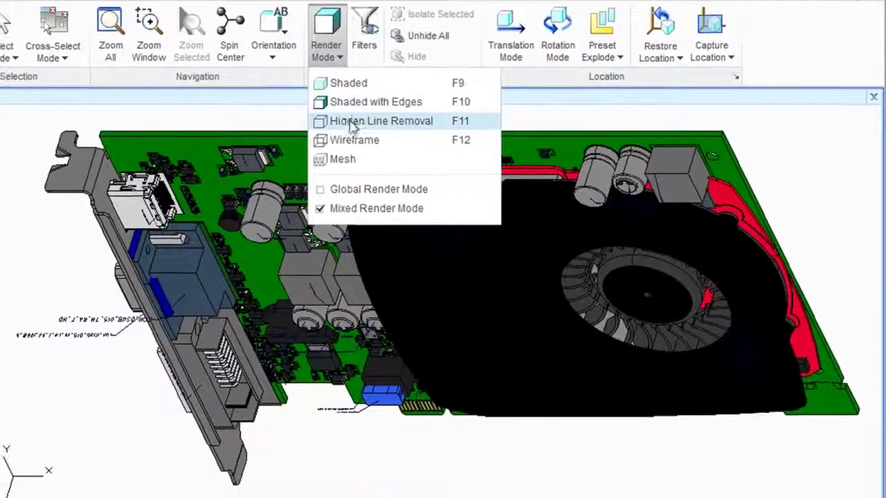
click(352, 122)
click(339, 60)
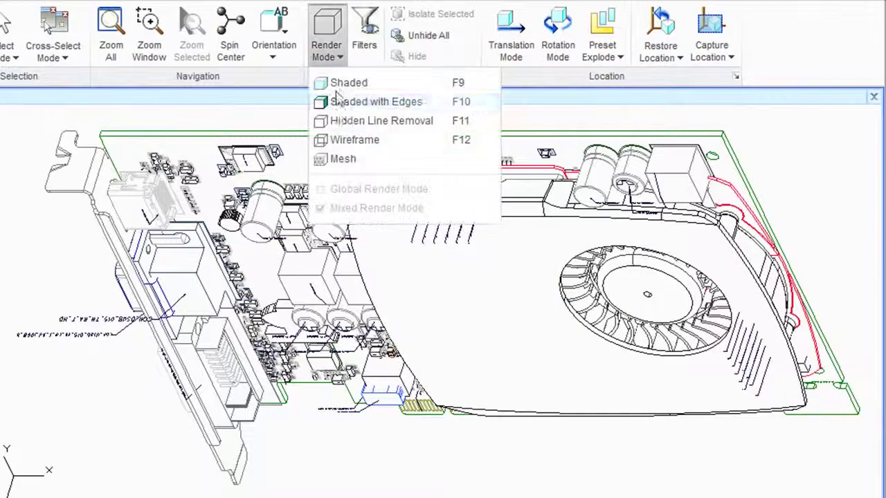
click(344, 141)
click(328, 67)
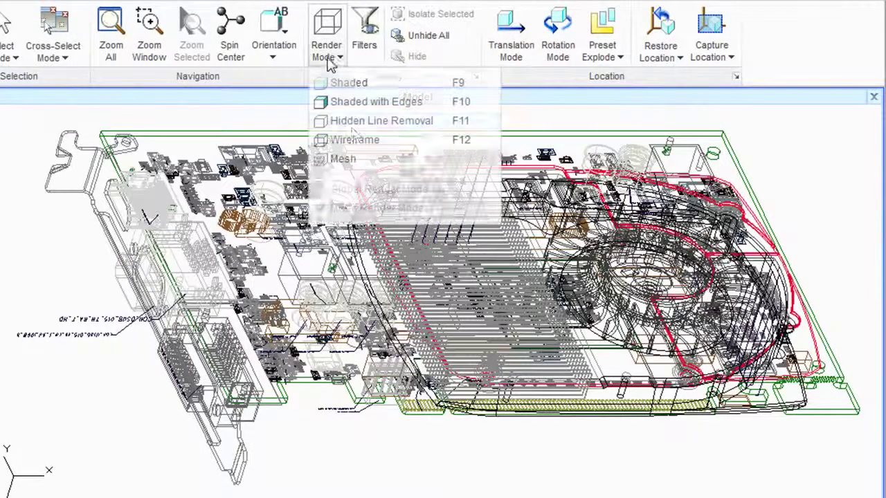
click(353, 161)
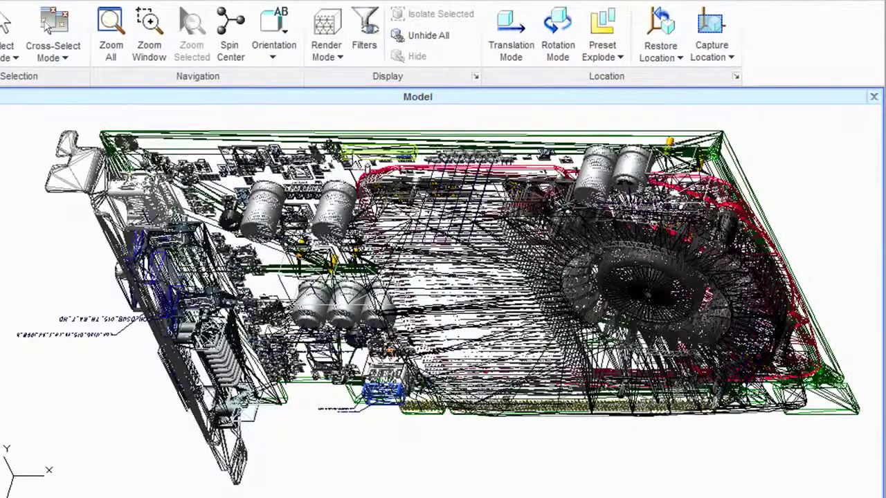
click(337, 59)
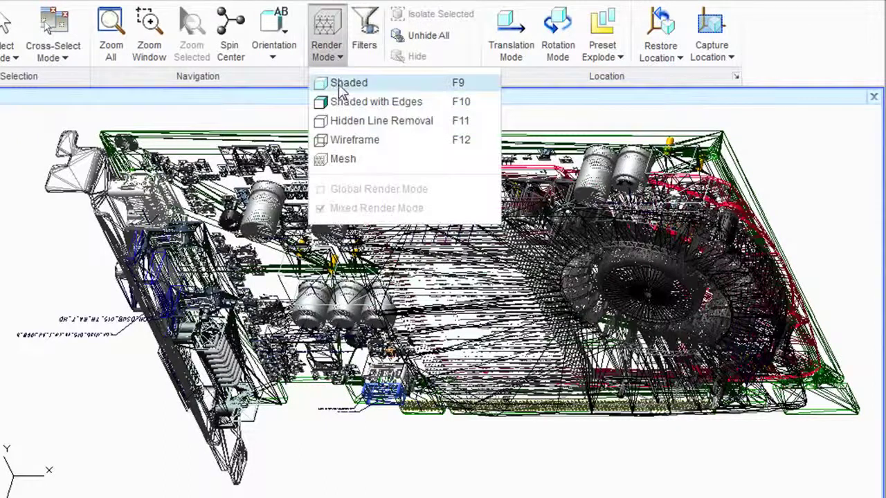
click(341, 83)
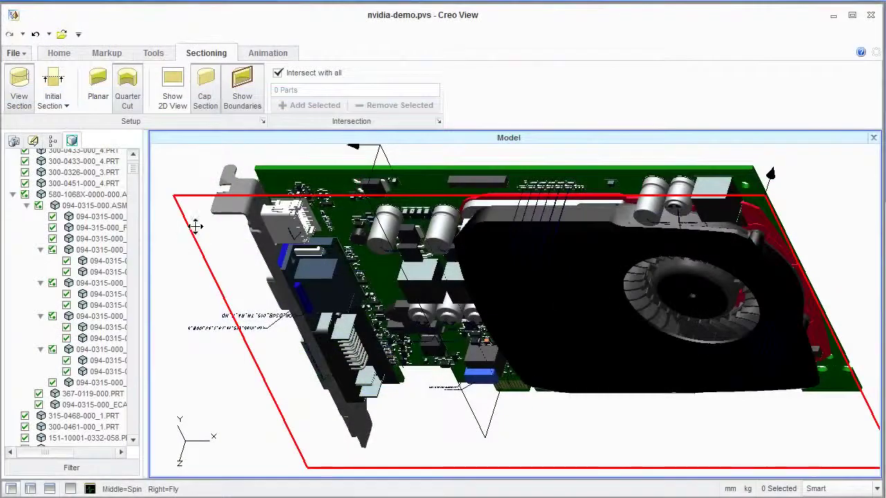
- Slide the section plane across the card toward the heatsink, then rotate it horizontal through the fan cover
mouse_move(195, 227)
mouse_down()
mouse_move(203, 188)
mouse_move(197, 232)
mouse_up()
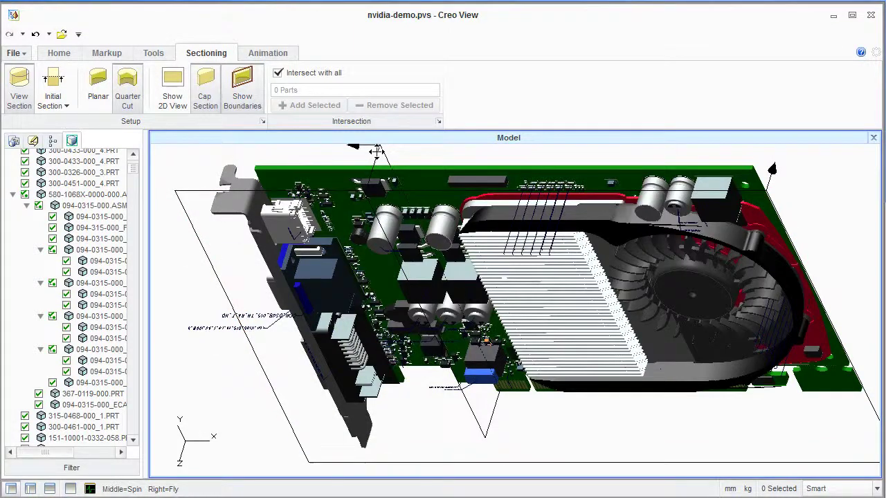
drag(376, 152, 554, 159)
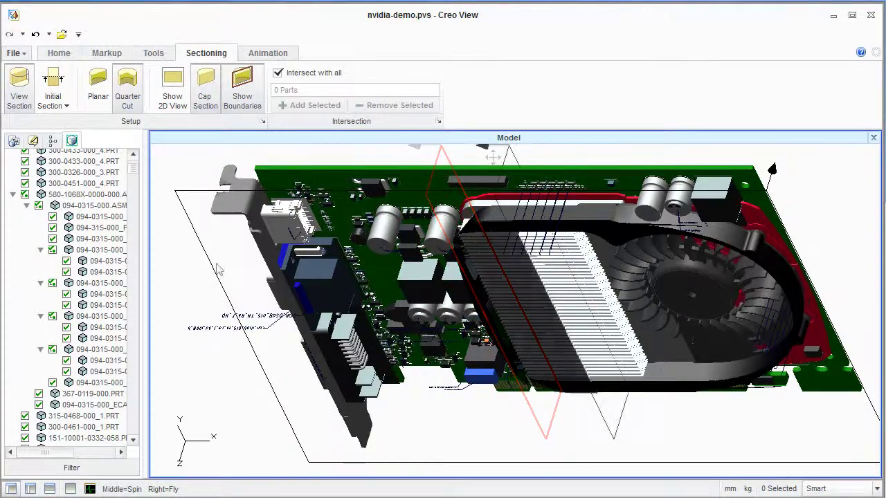
mouse_move(211, 260)
mouse_down()
mouse_move(218, 240)
mouse_move(220, 251)
mouse_up()
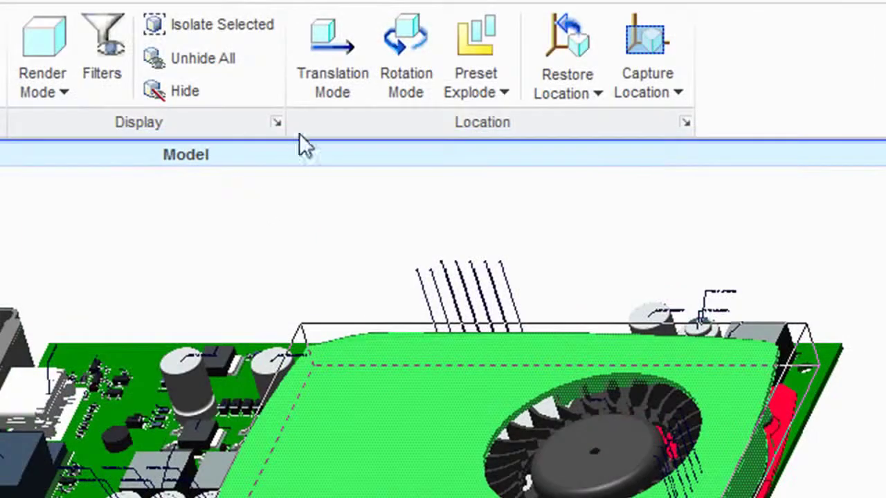
- Lift the fan shroud 16mm off the card and shift it 29mm sideways
click(308, 64)
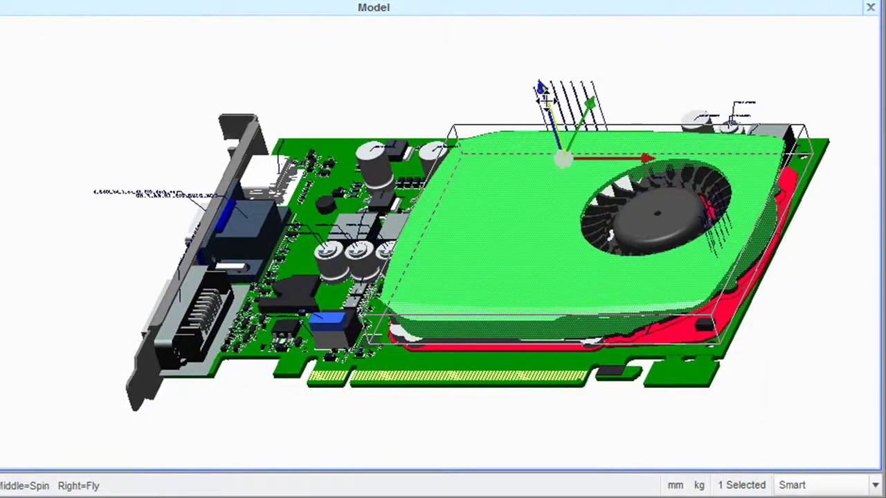
drag(542, 90, 530, 50)
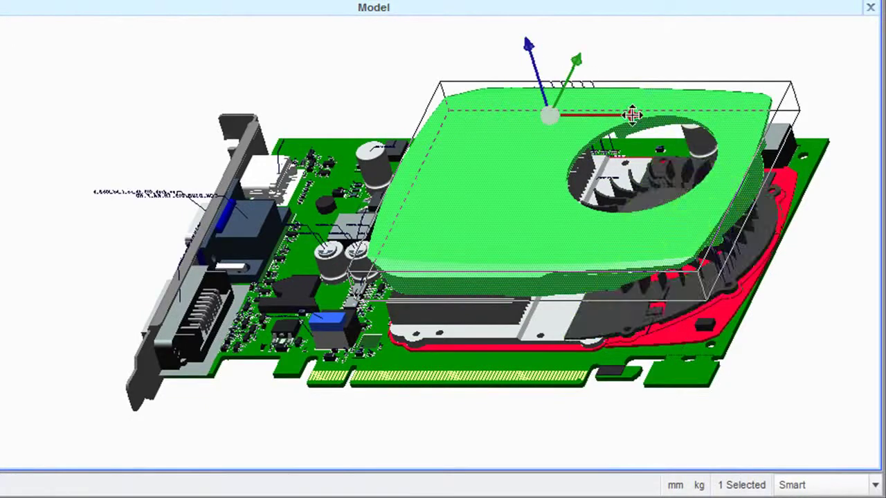
drag(632, 116, 726, 112)
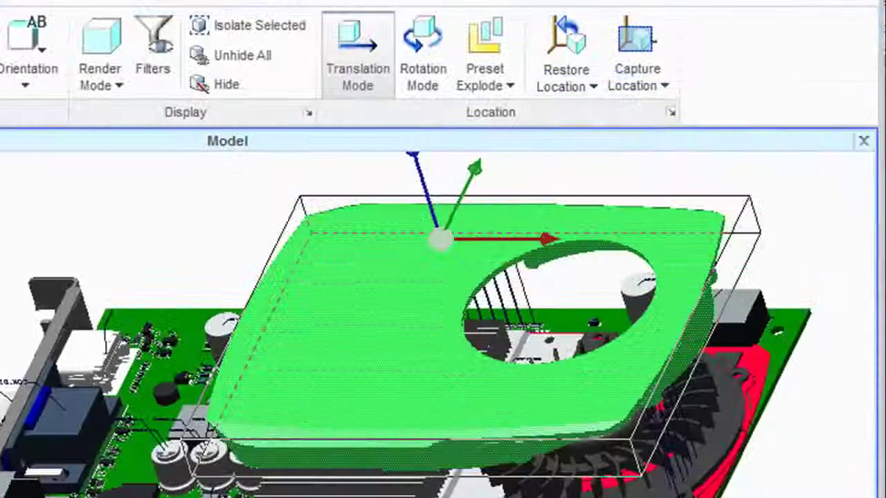
- Tilt the fan shroud, then restore all parts to their original positions
click(434, 65)
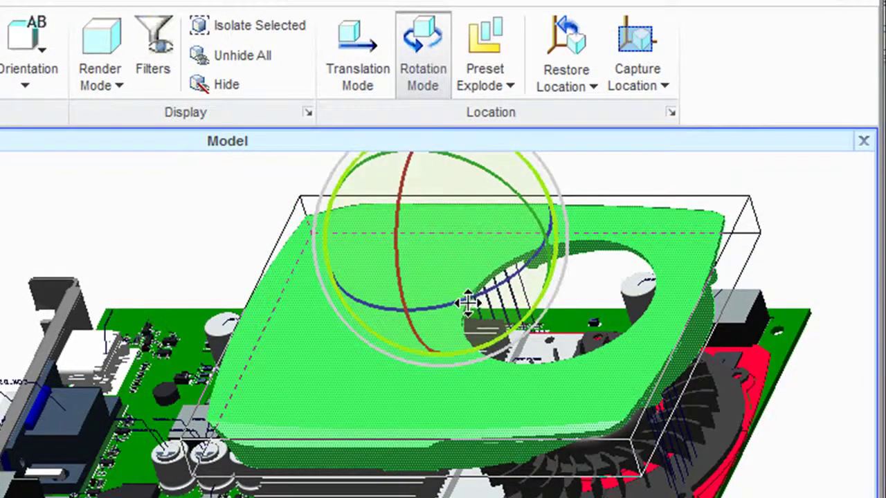
drag(451, 305, 356, 372)
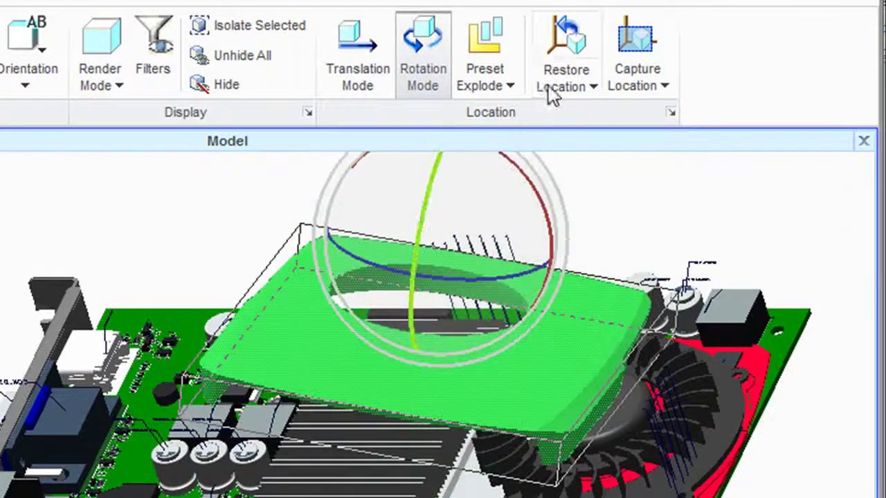
click(554, 91)
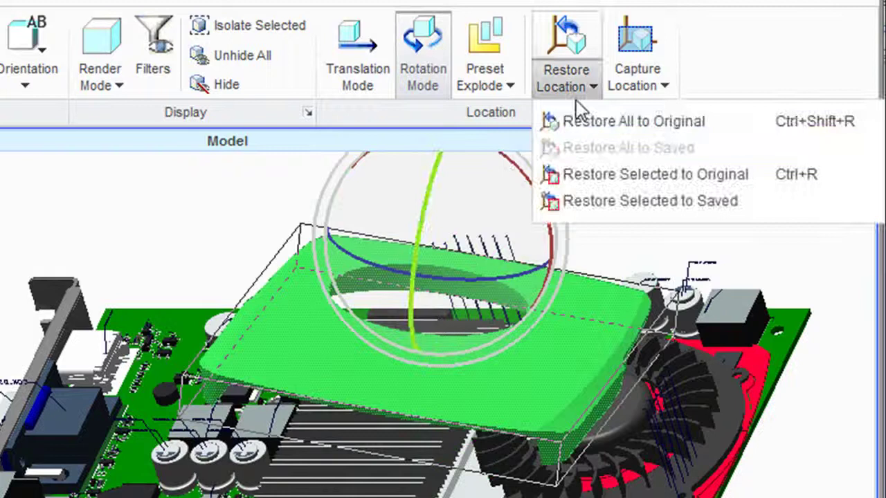
click(585, 126)
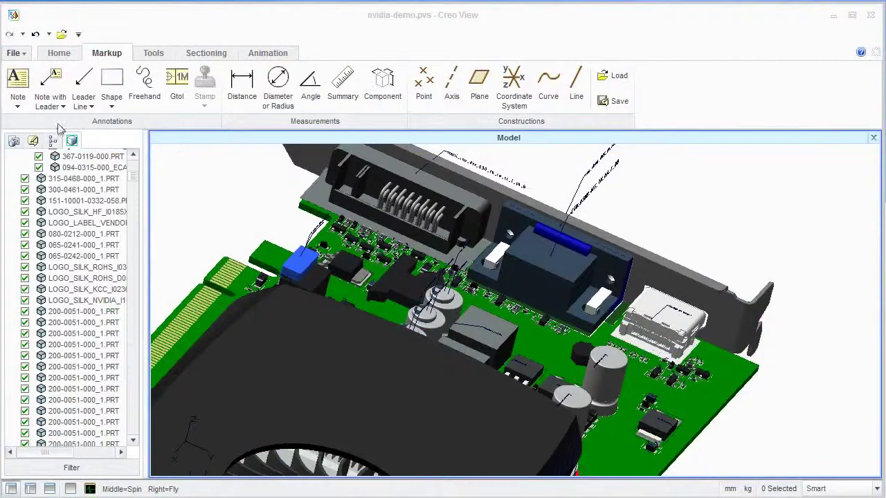
- Attach a leader note reading 'Check thickness of the plate.' to the card
click(470, 388)
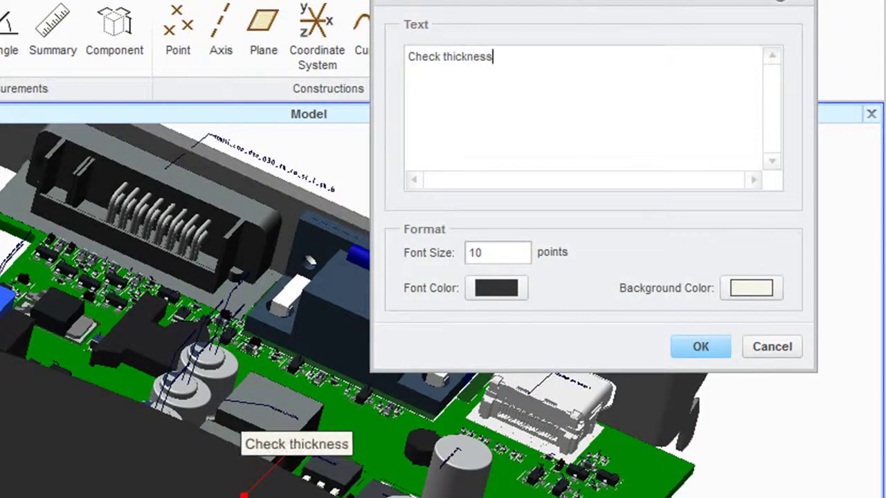
text(Check thickness of the plate)
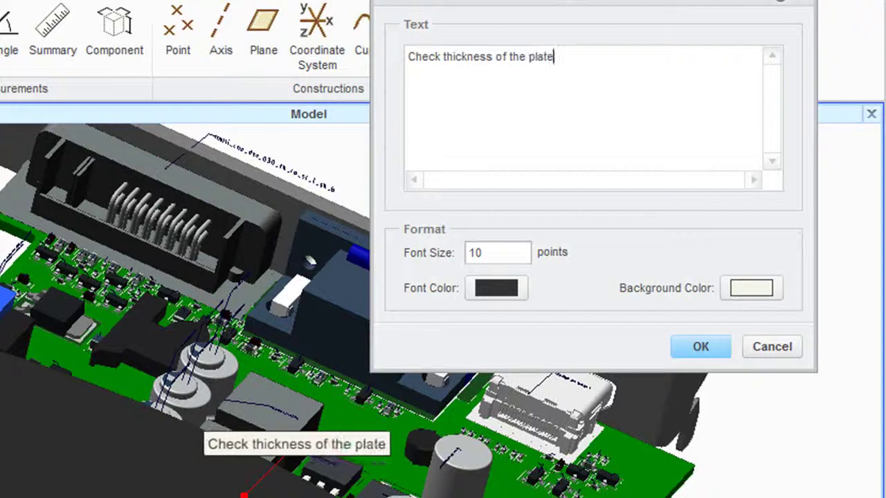
text(.)
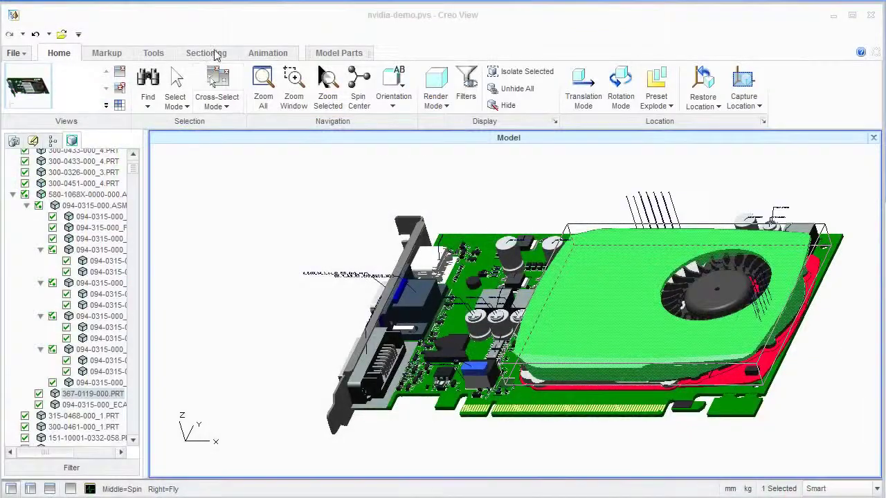
- Preview a smart explode of all the card's parts, cancel it and clear the selection
click(161, 56)
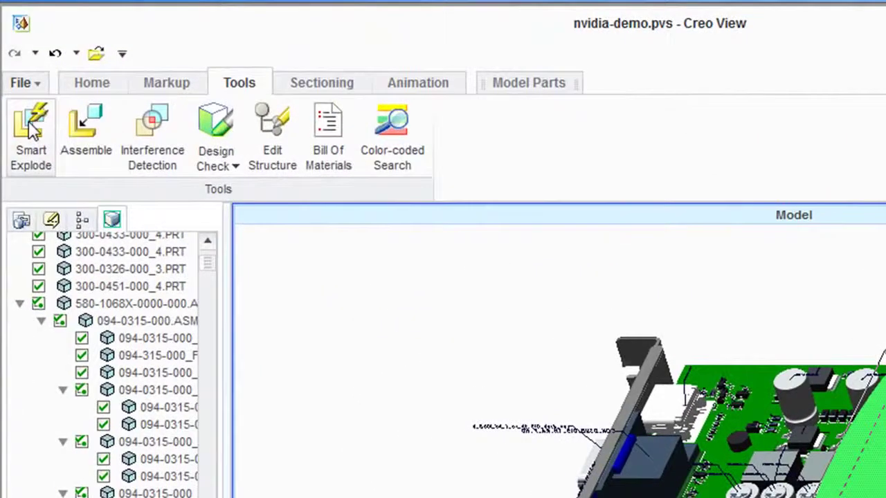
drag(469, 302, 883, 495)
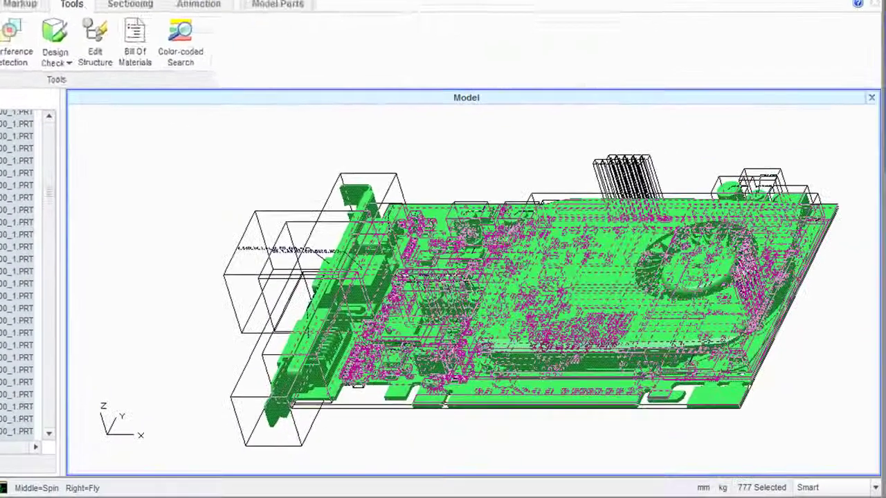
click(31, 135)
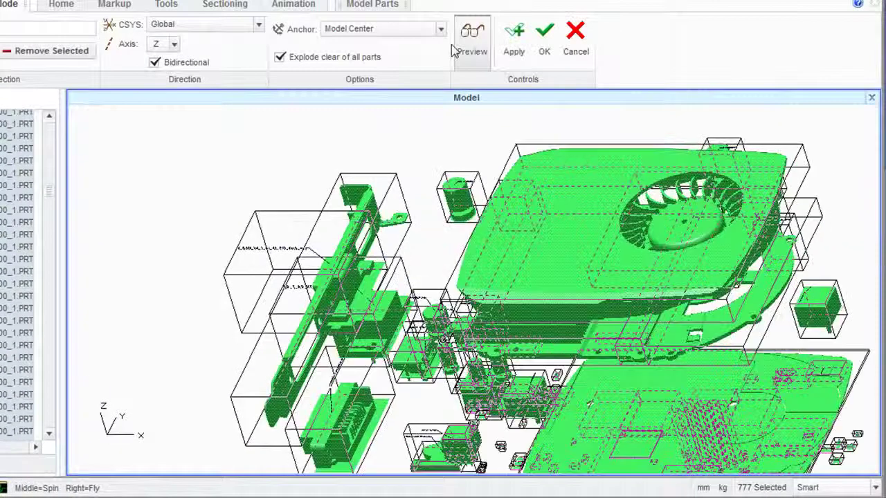
click(458, 50)
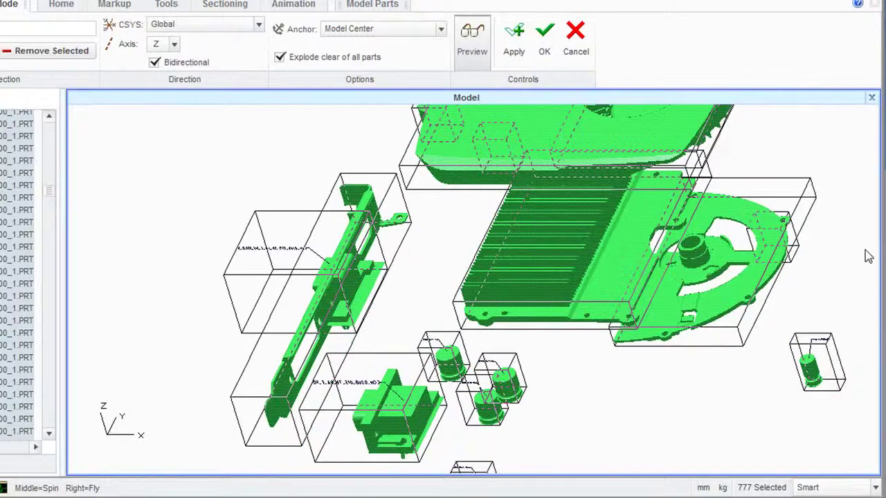
click(577, 45)
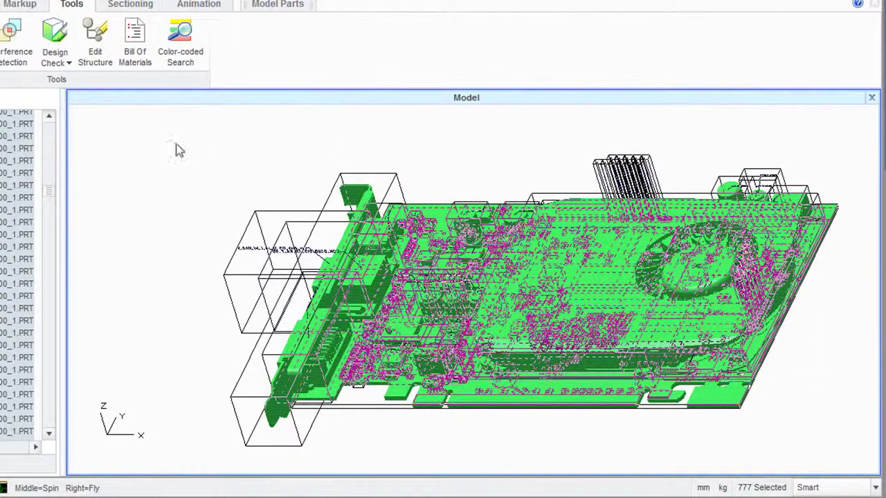
click(177, 150)
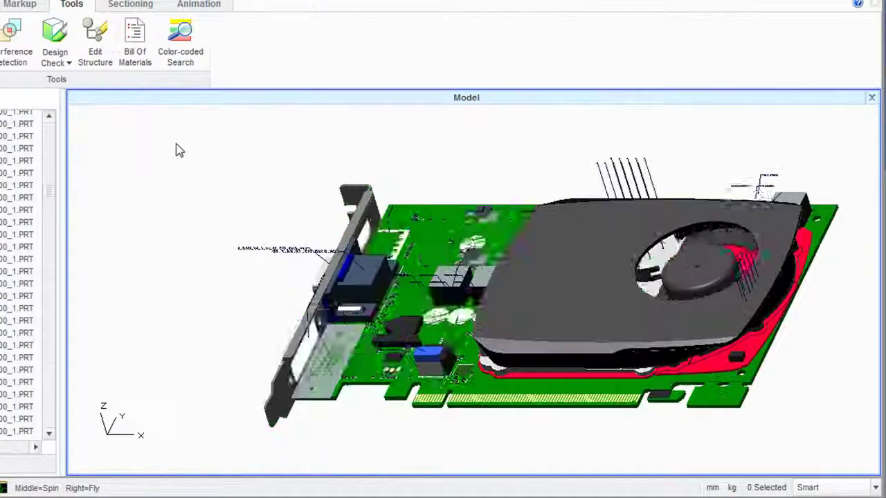
- Try a smart explode on the fan shroud alone, cancel it and deselect
click(611, 256)
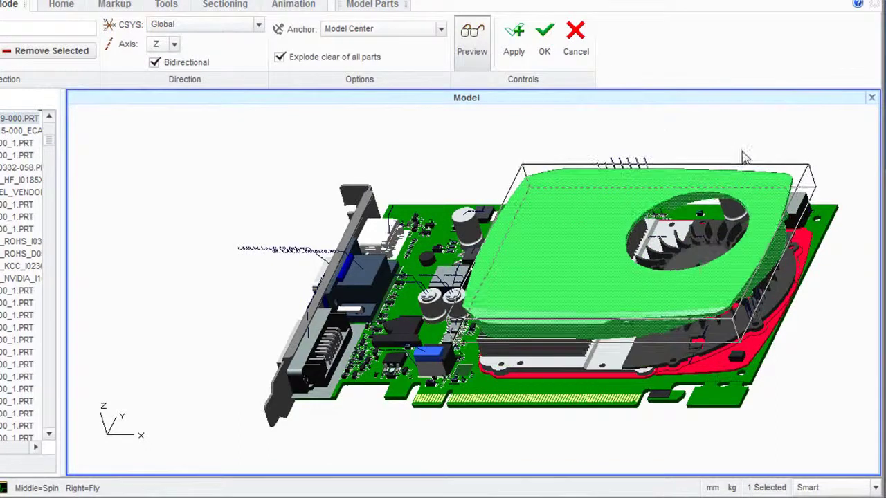
click(579, 45)
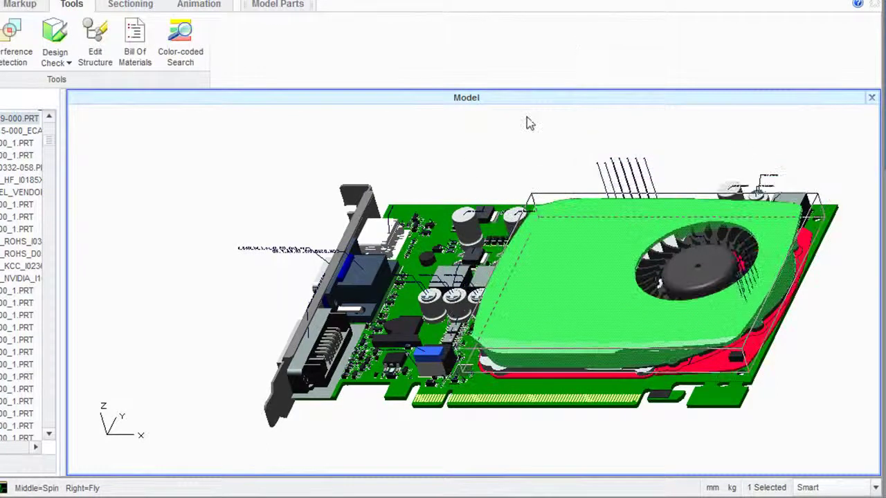
click(475, 144)
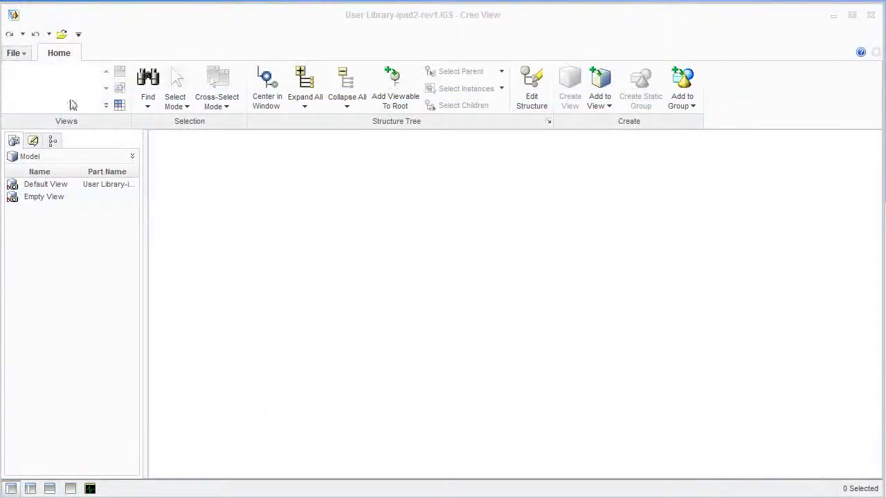
- Open SW3dPS-fisheye_camera.IGS with the IGES filter and drag a view section plane through it
click(18, 56)
click(39, 101)
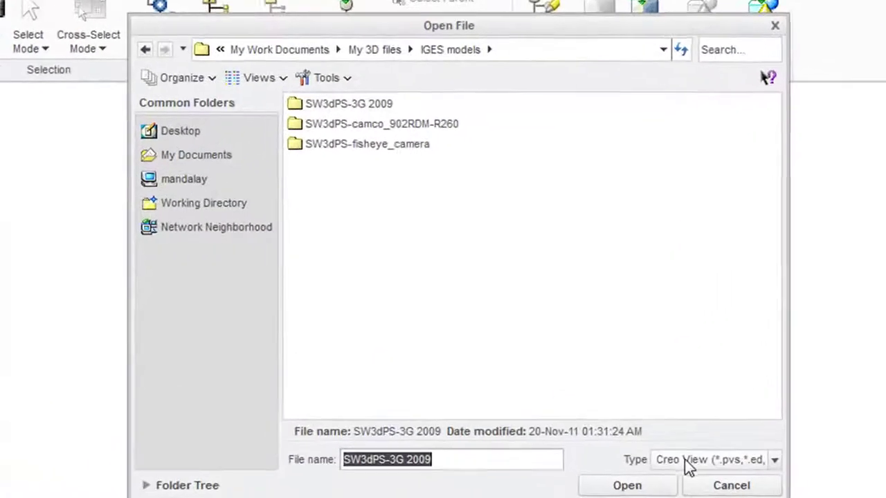
click(687, 465)
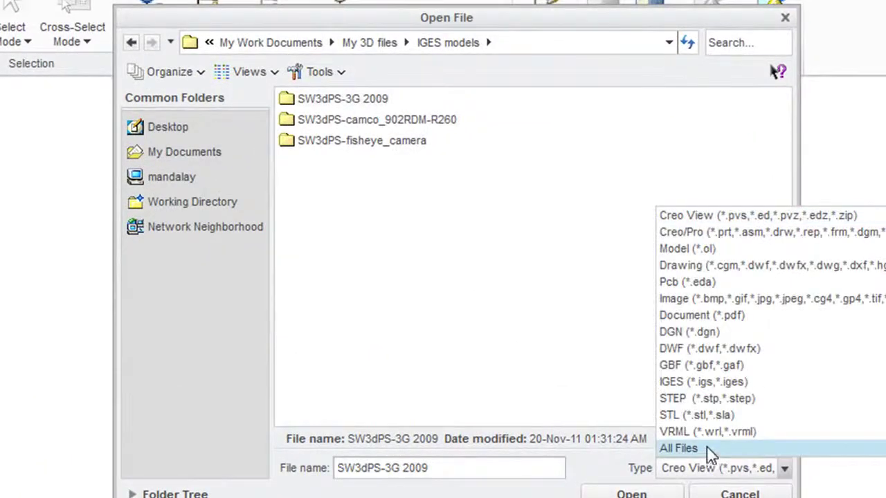
click(707, 383)
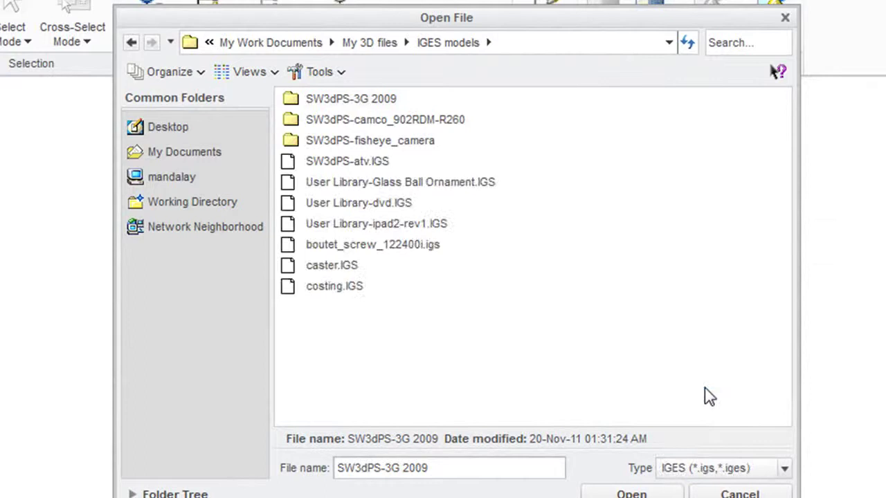
double_click(382, 143)
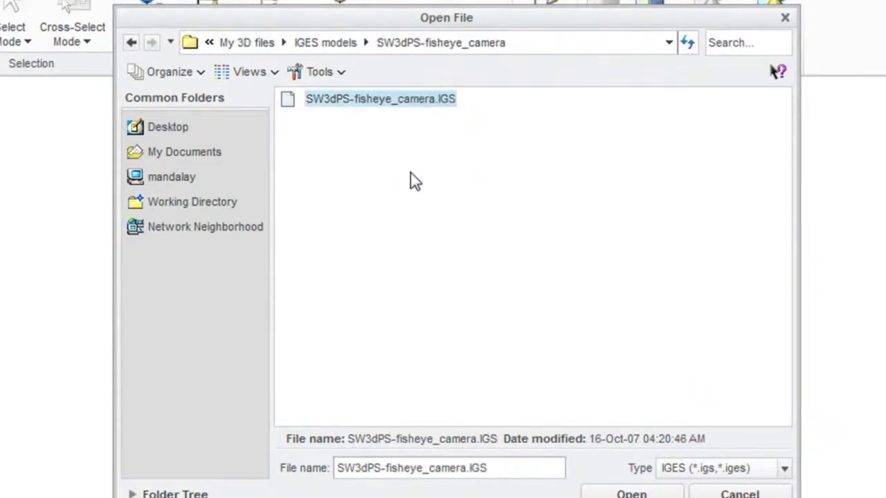
key(Return)
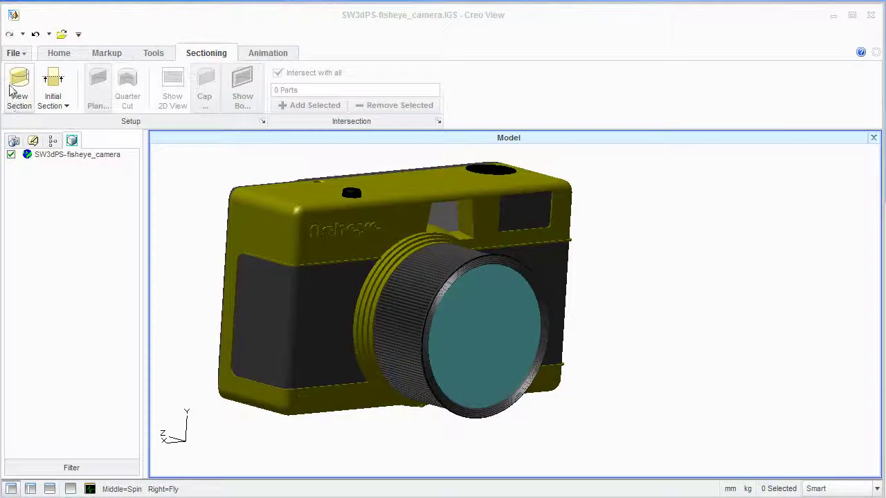
click(14, 89)
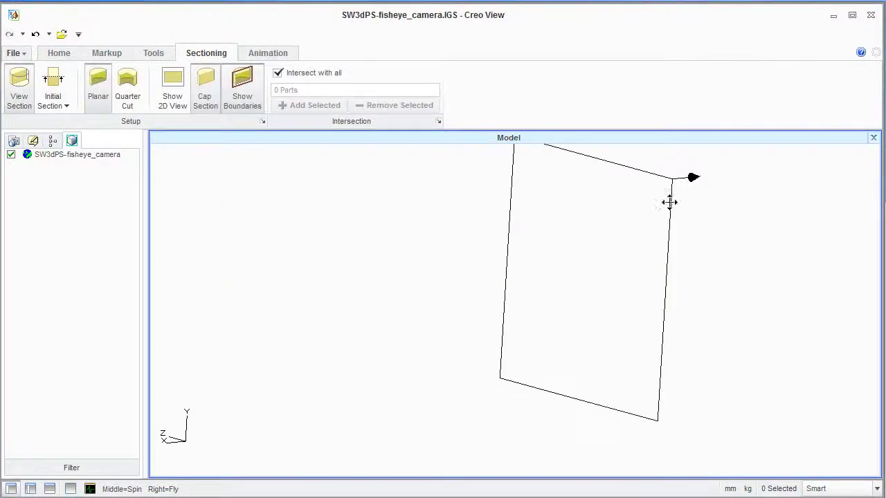
drag(670, 202, 304, 267)
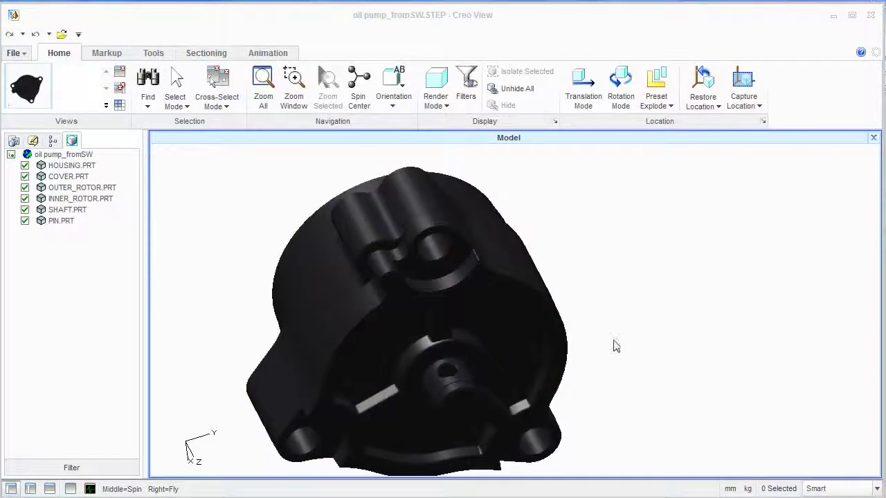
- Select the oil pump cover, lift it straight up off the housing and slide it aside
middle_drag(616, 346, 572, 358)
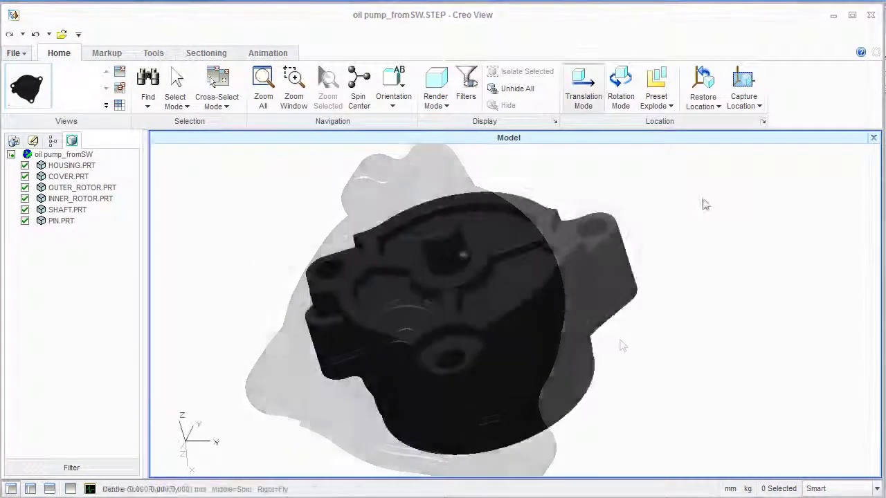
click(488, 263)
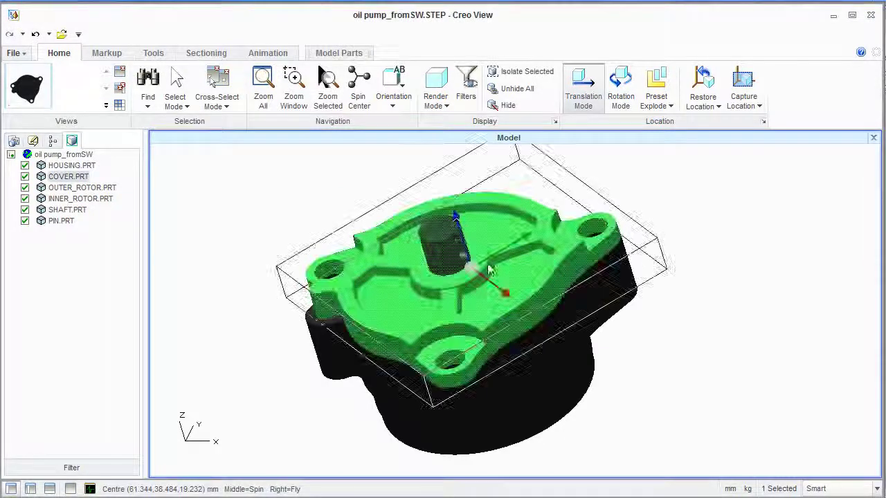
drag(454, 216, 436, 167)
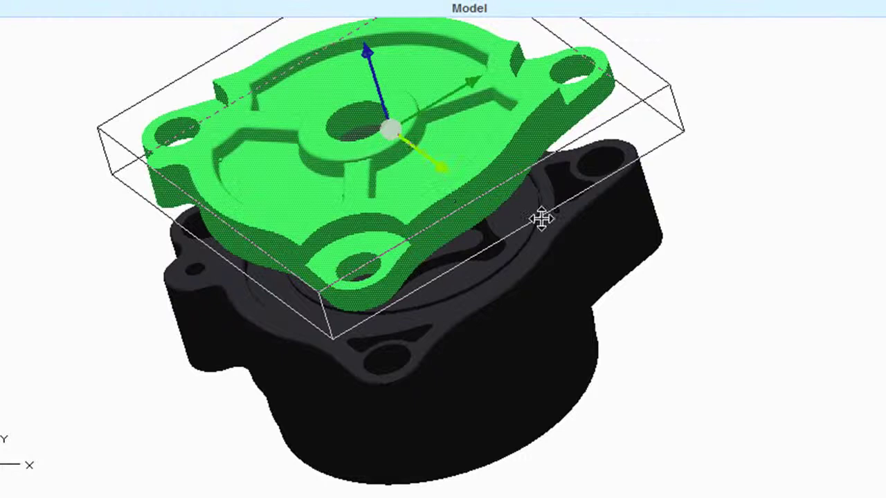
drag(541, 219, 761, 346)
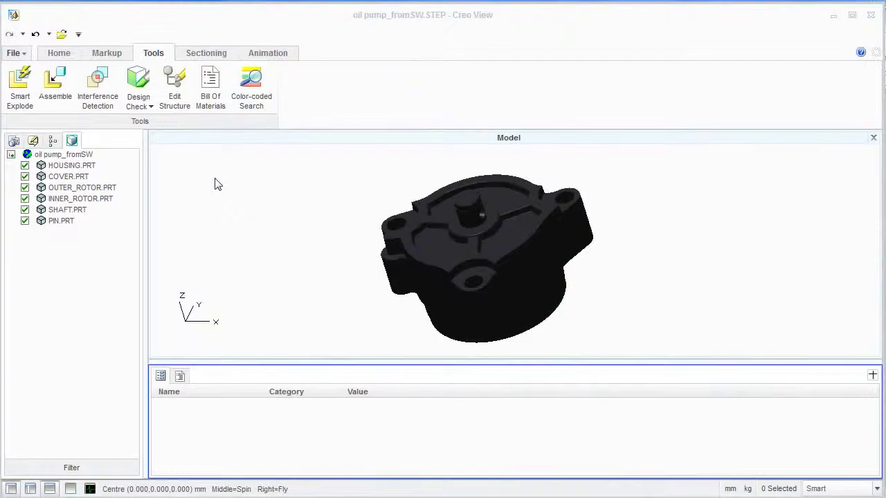
- Generate the pump's bill of materials, glancing at the Attributes view before returning to the list
click(207, 103)
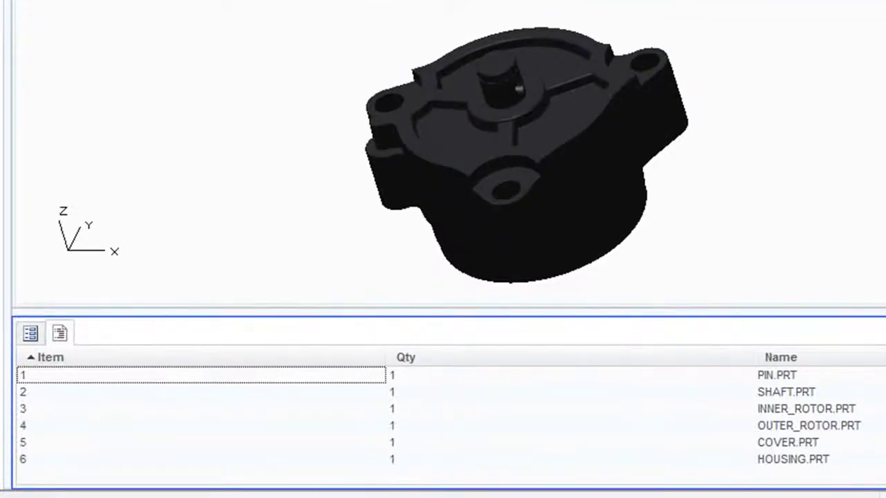
click(32, 339)
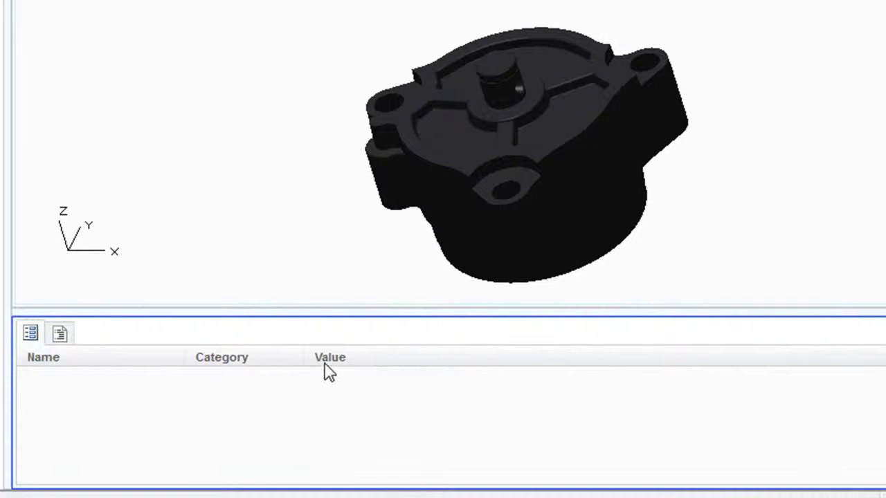
click(59, 339)
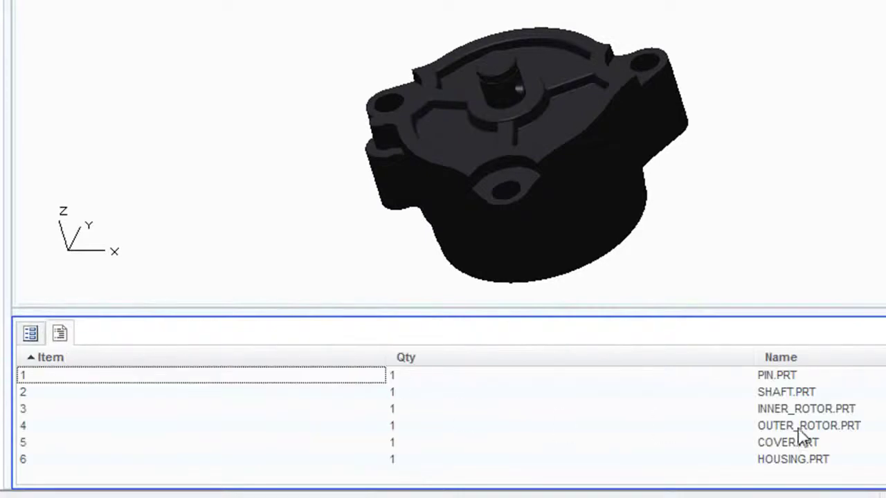
- Highlight OUTER_ROTOR, INNER_ROTOR, SHAFT, PIN and HOUSING parts in the model from the BOM rows
click(823, 428)
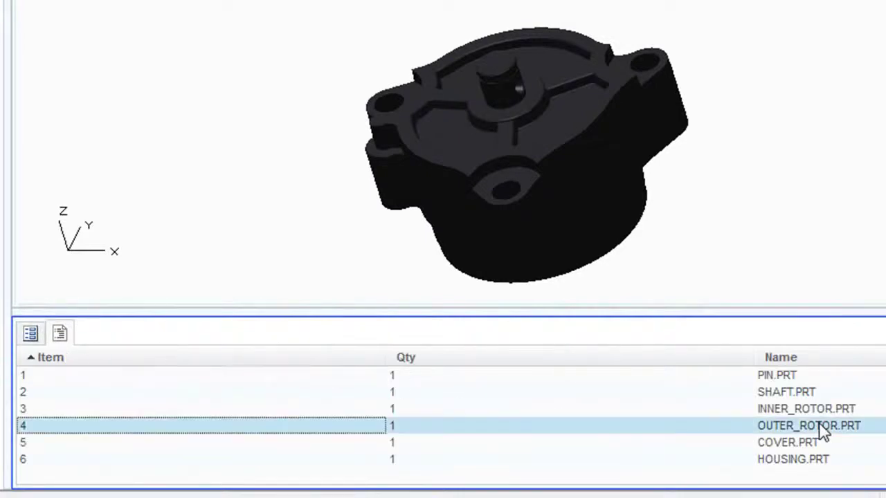
click(797, 407)
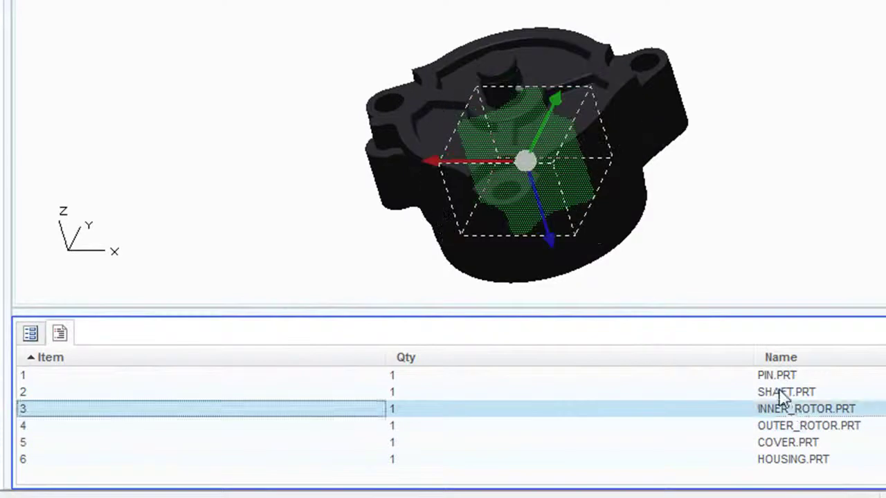
click(782, 392)
click(777, 376)
click(782, 462)
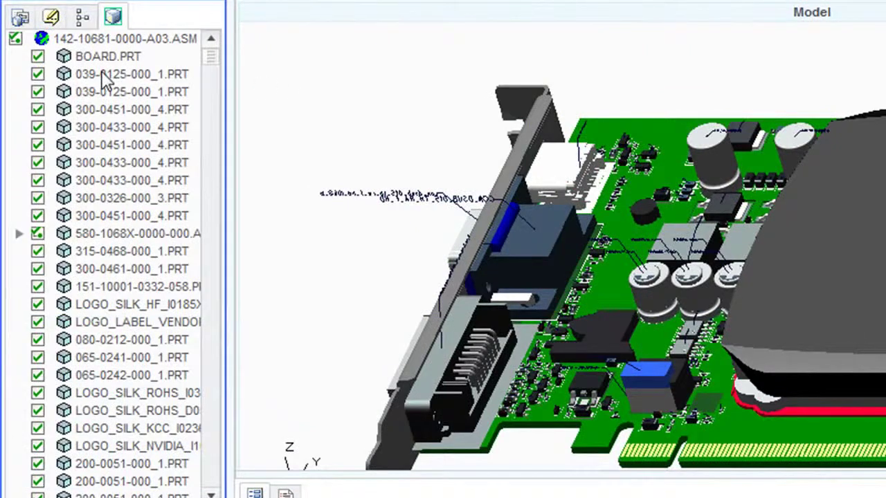
click(104, 74)
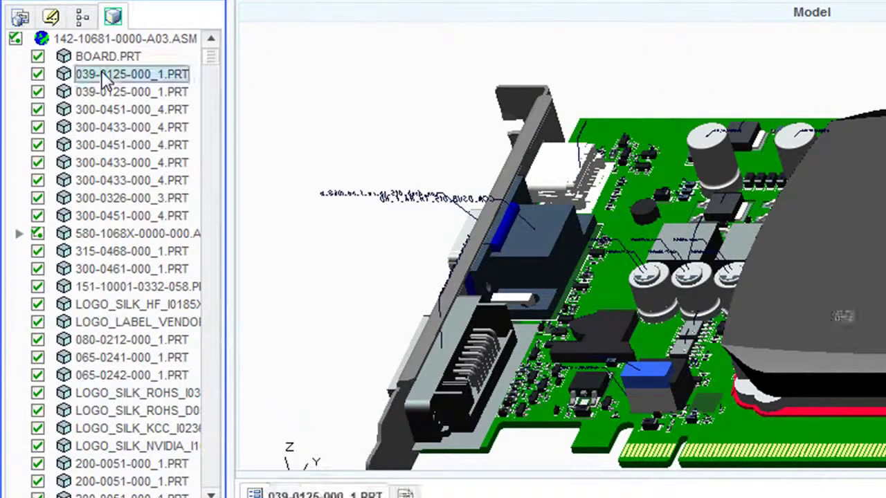
click(104, 215)
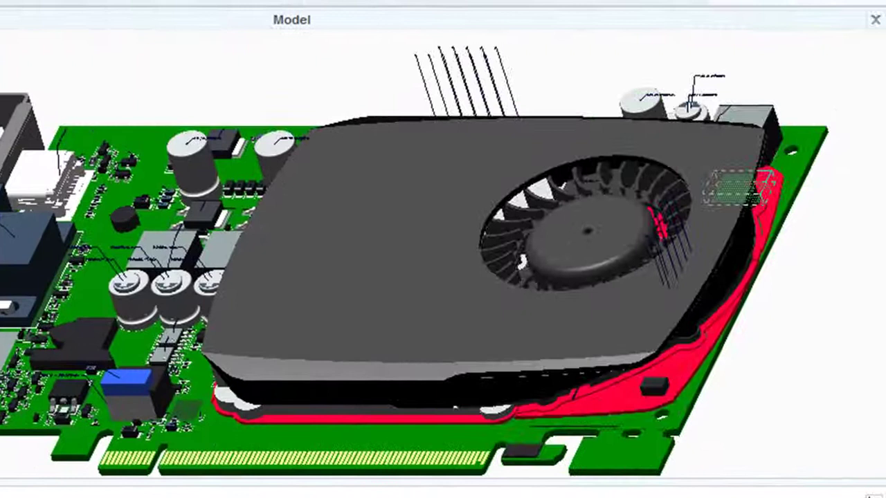
click(200, 213)
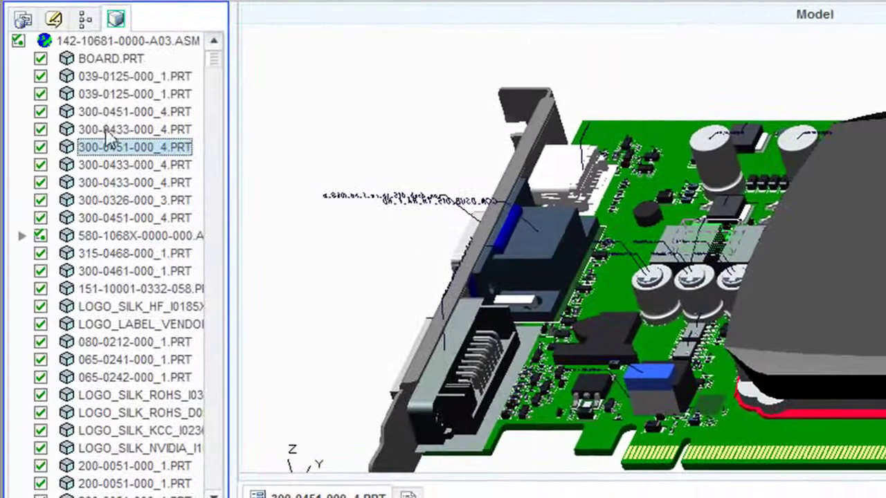
click(108, 113)
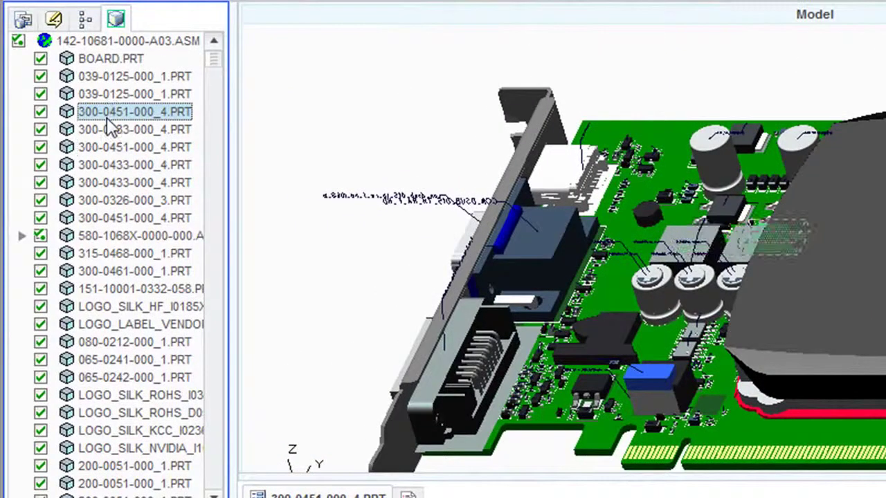
right_click(108, 120)
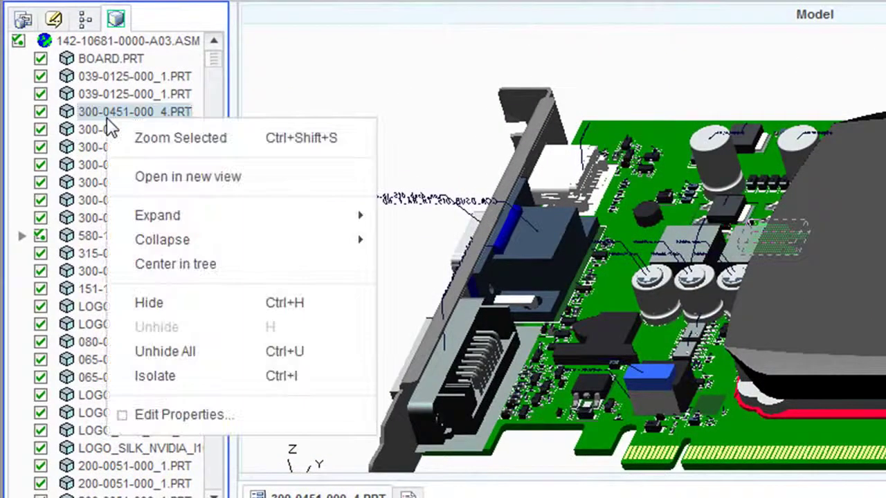
click(199, 180)
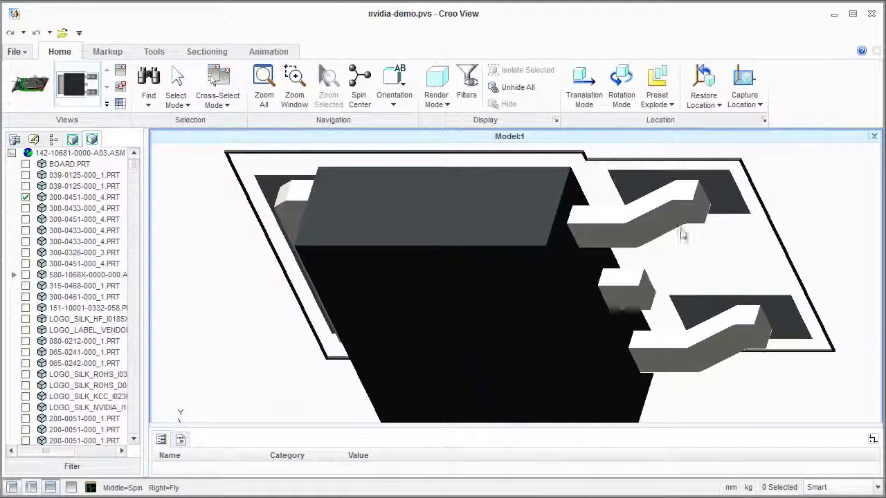
click(81, 376)
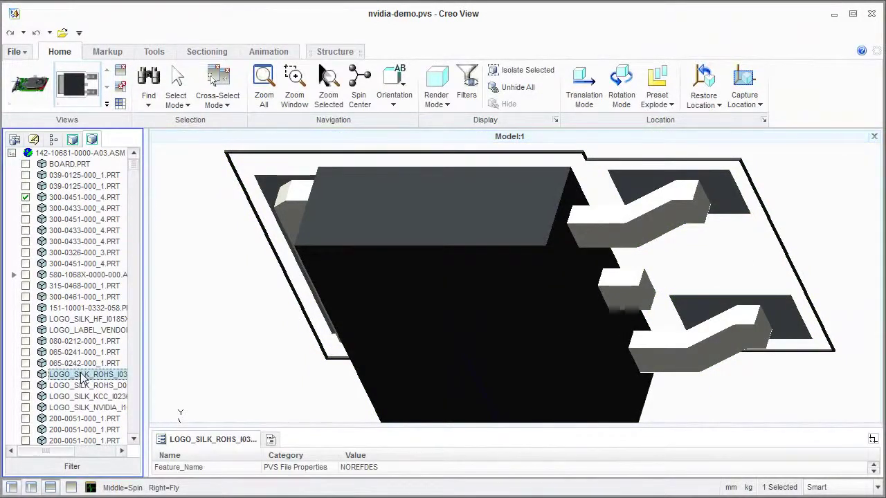